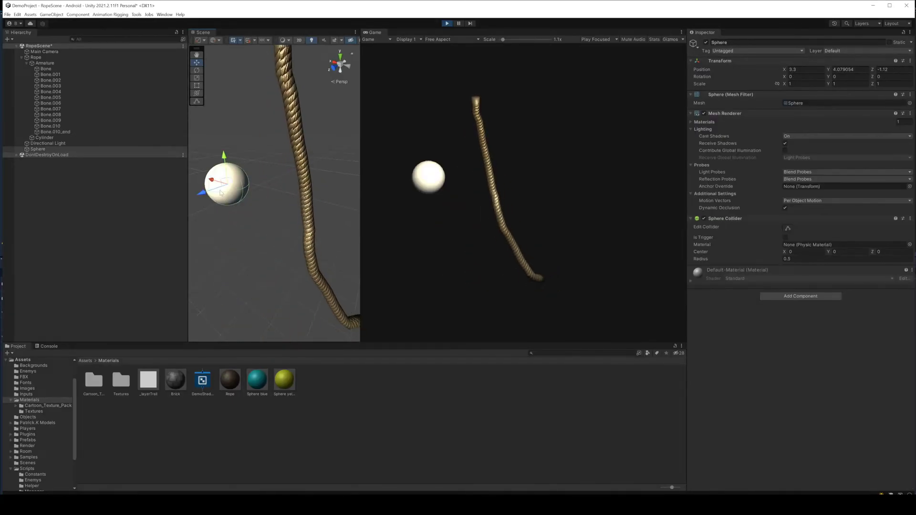
- Move the sphere sideways toward the hanging rope in the running scene
drag(221, 193, 263, 199)
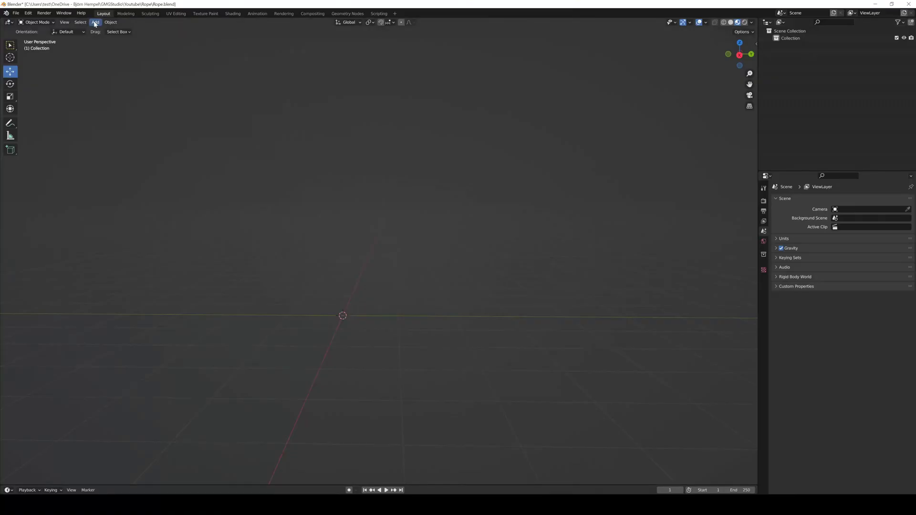
- Switch to Blender and add a cylinder mesh to the empty scene
click(95, 22)
mouse_move(115, 32)
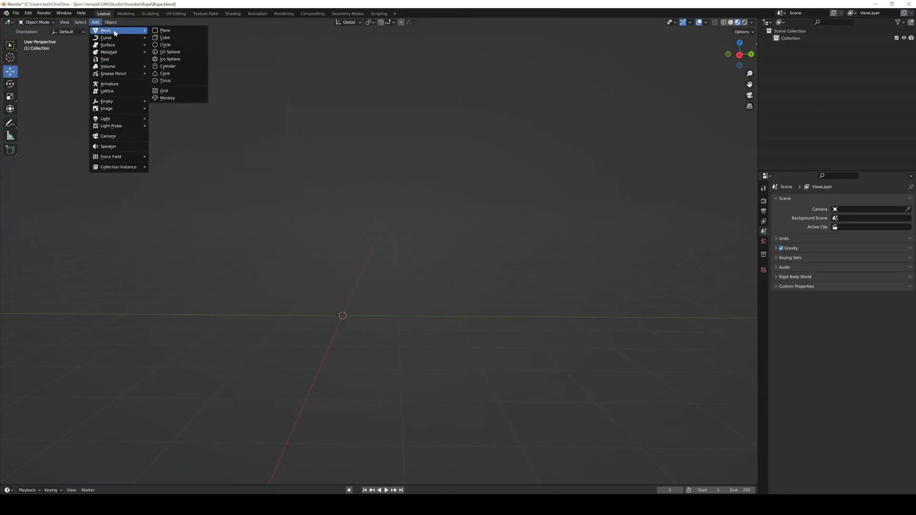
click(178, 65)
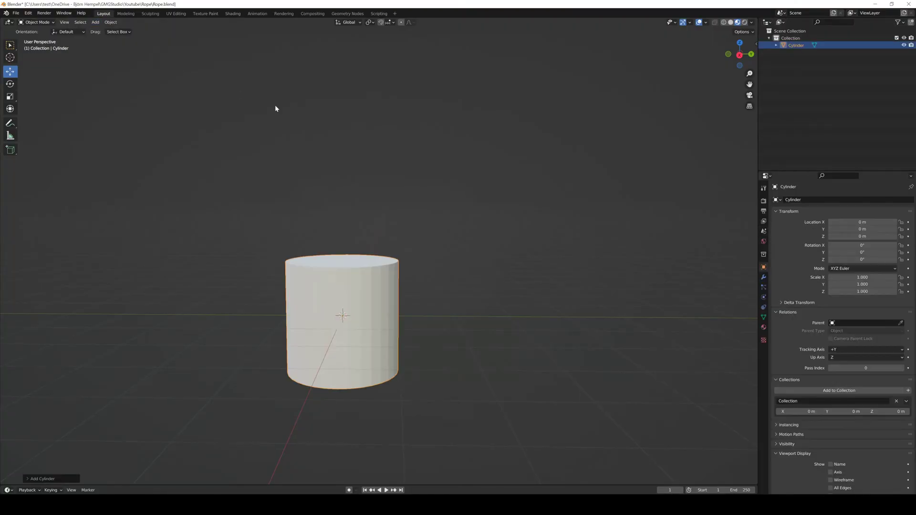
- Scale the cylinder into a thin pole with X 0.1, Y 0.1 and Z 2.5
click(862, 277)
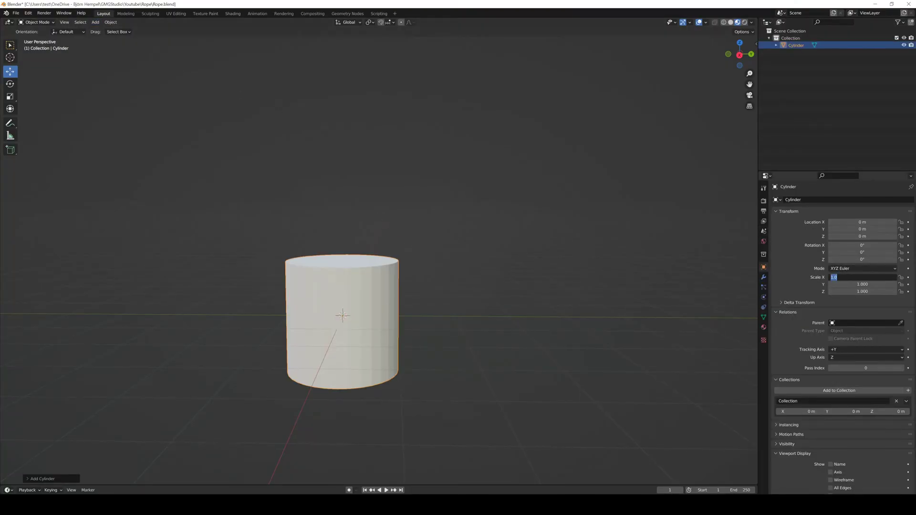
text(0.1)
key(Tab)
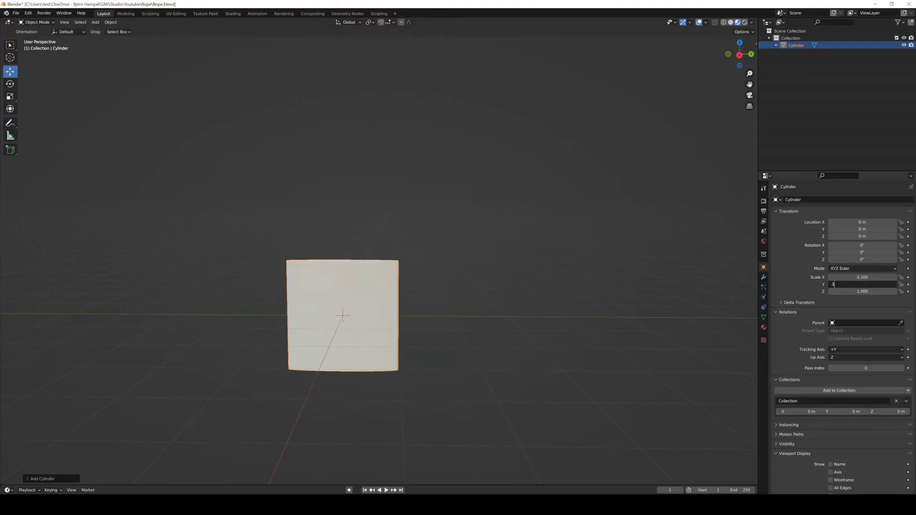
text(.1)
key(Tab)
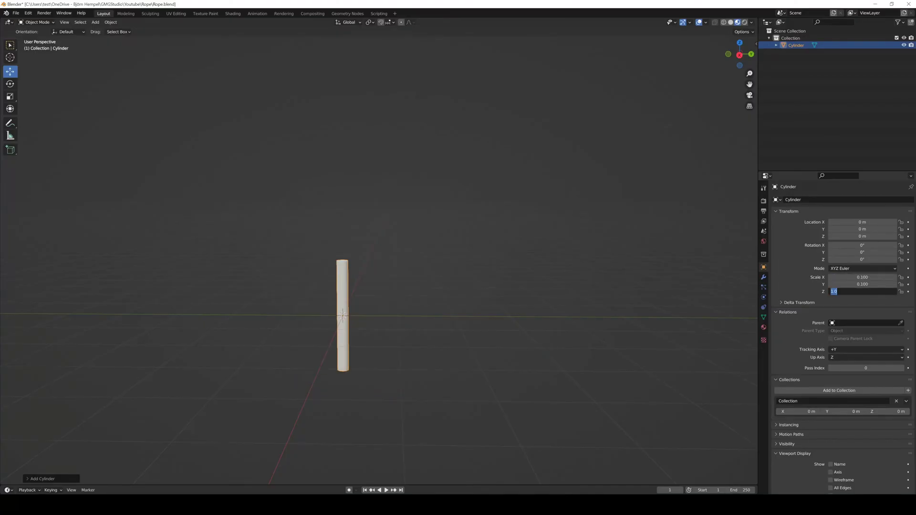
text(2.5)
key(Return)
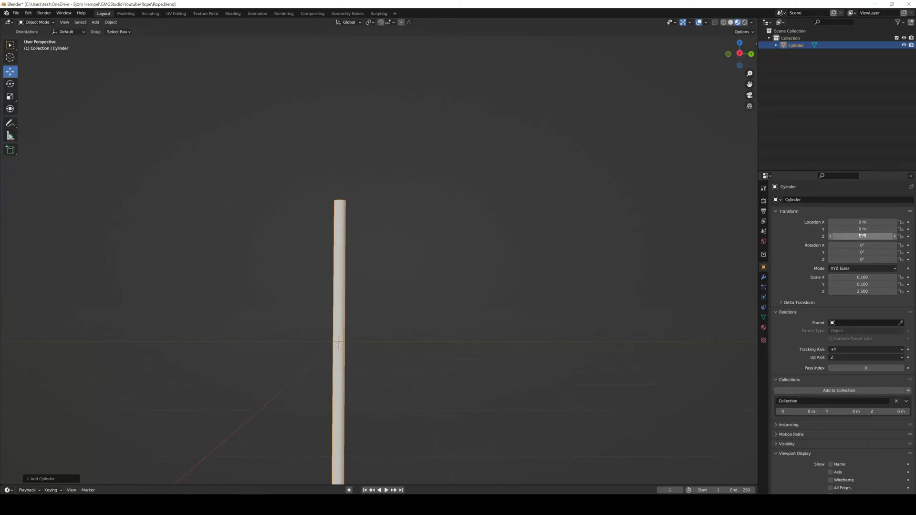
- Set the cylinder's Z location to 2.5 m
click(863, 236)
text(2.5)
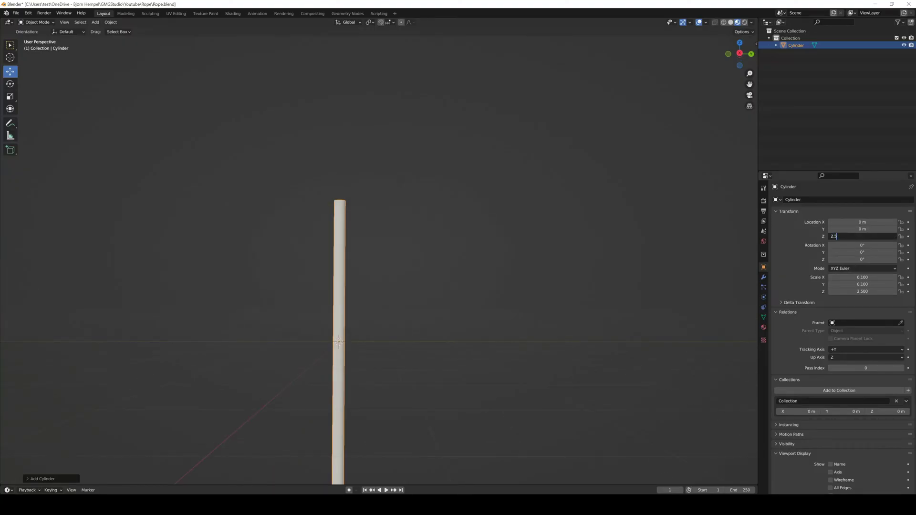
key(Return)
mouse_move(422, 122)
middle_down()
mouse_move(429, 159)
mouse_move(425, 136)
middle_up()
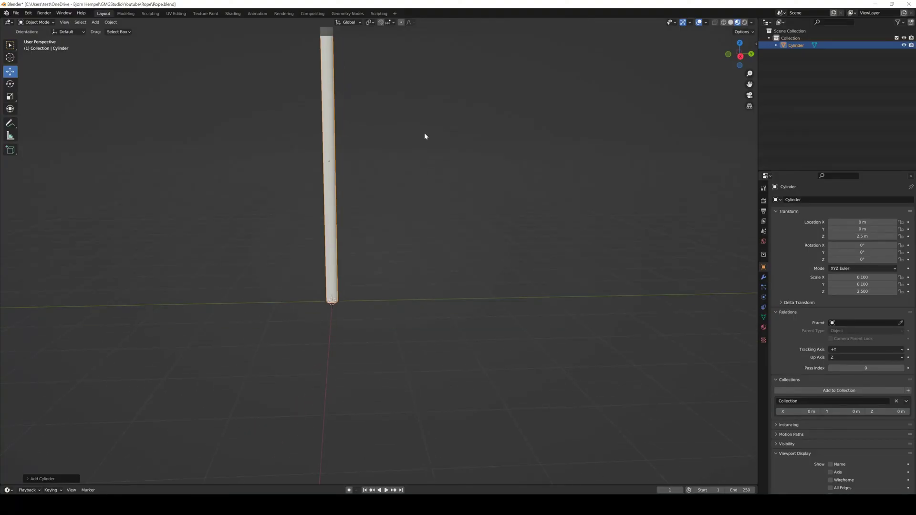
- Add an armature in the right orthographic view and display it in front of the cylinder
click(740, 56)
click(96, 22)
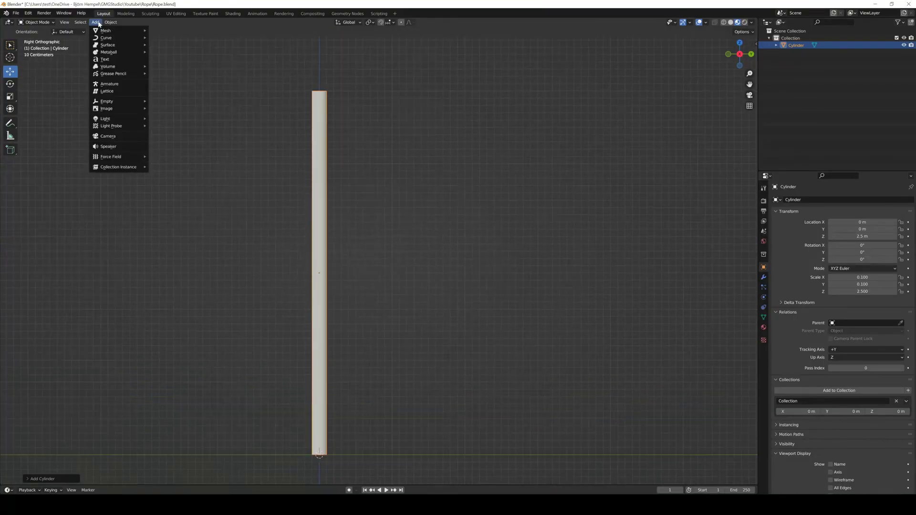
click(129, 88)
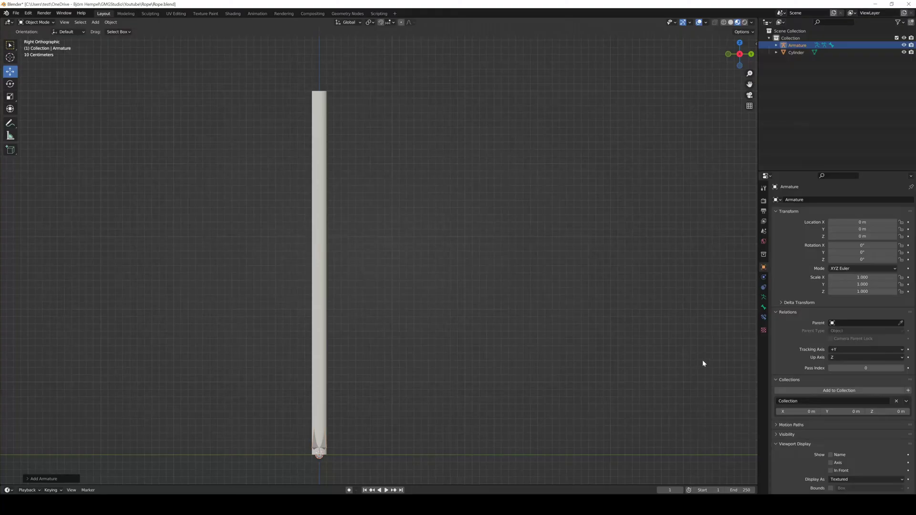
click(763, 298)
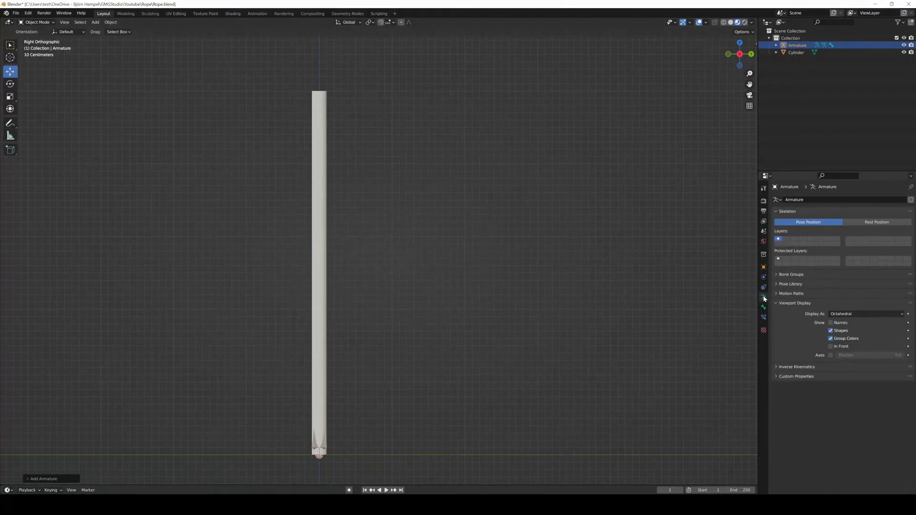
click(832, 347)
- Move the armature to the upper end of the cylinder and rotate it so the bone points downward inside it
drag(319, 423, 308, 73)
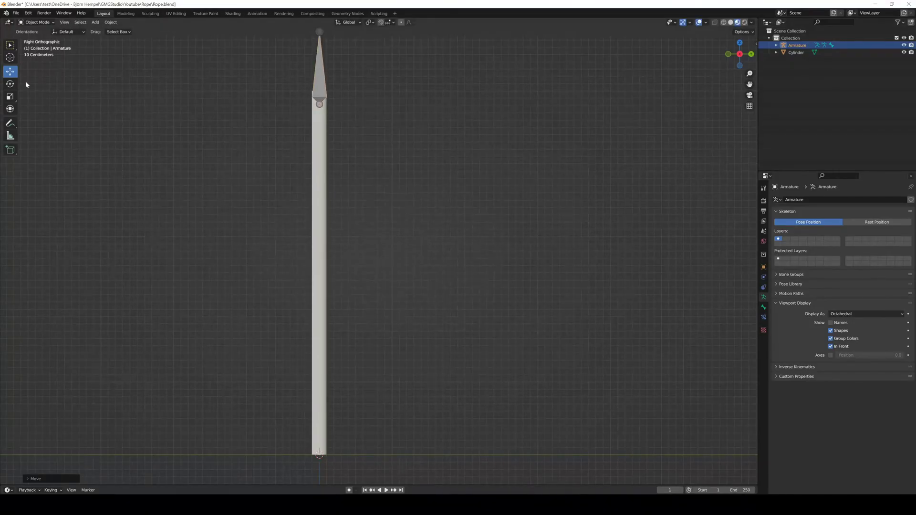
click(10, 84)
drag(332, 82, 254, 195)
click(10, 71)
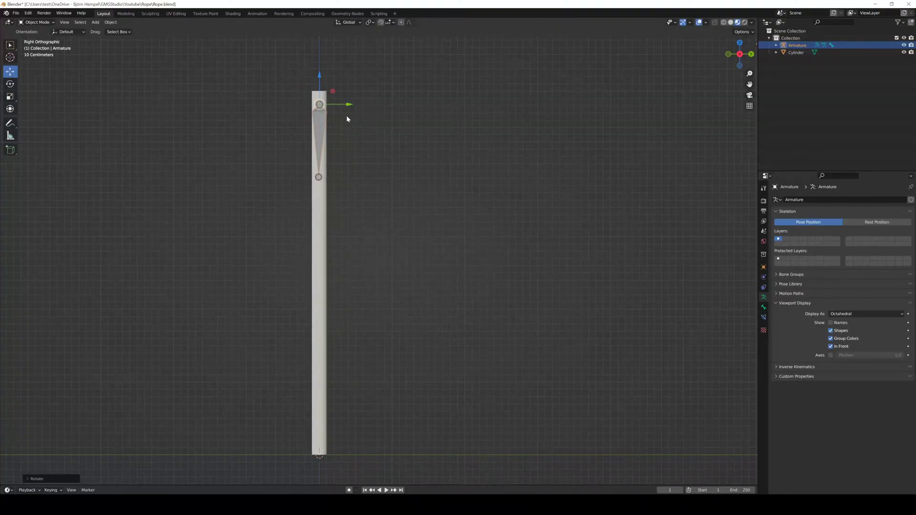
key(Tab)
key(Tab)
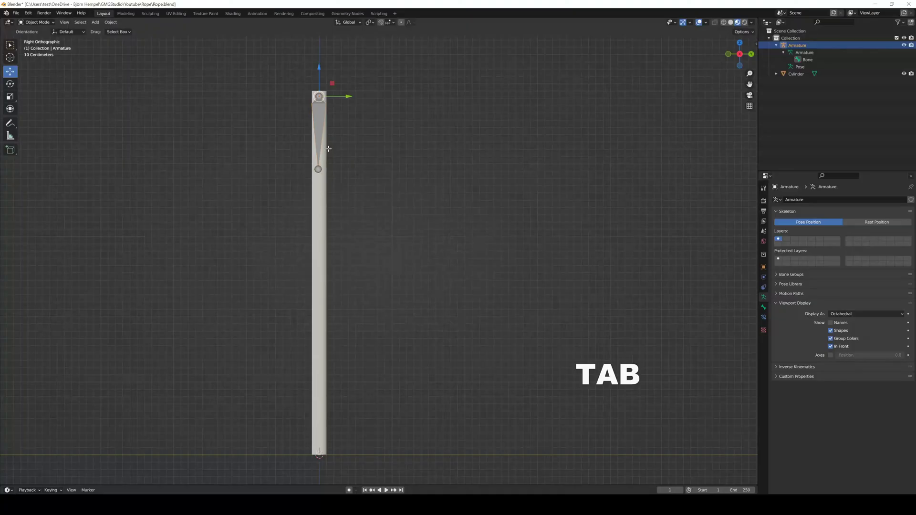
- Shorten the bone in Edit Mode by moving its lower tip up along the Z axis
key(Tab)
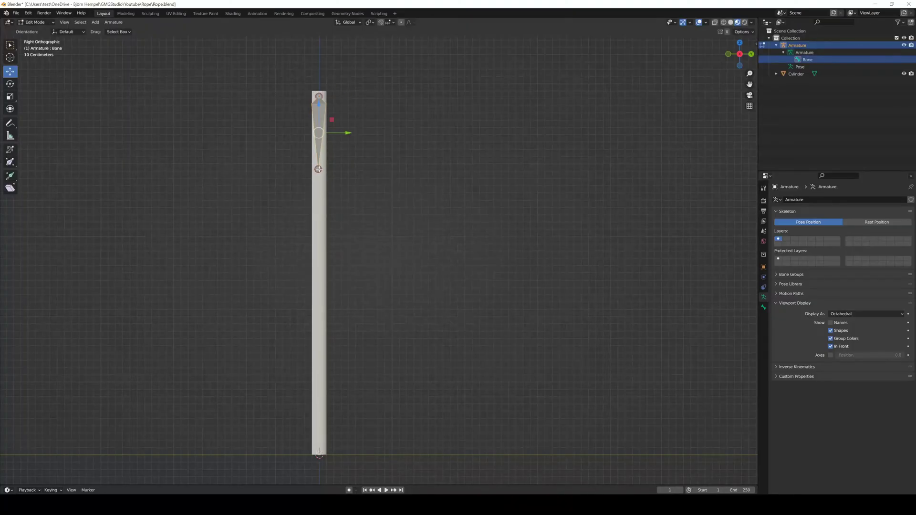
click(318, 169)
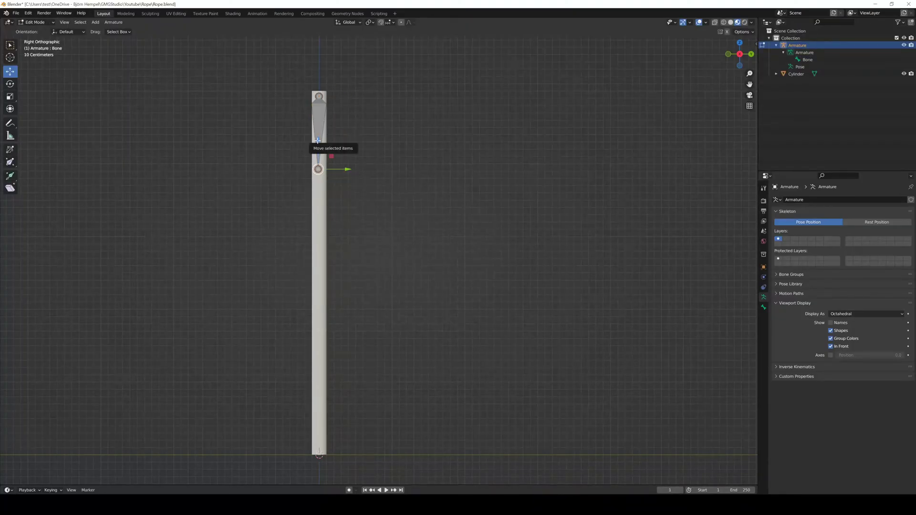
key(e)
click(318, 114)
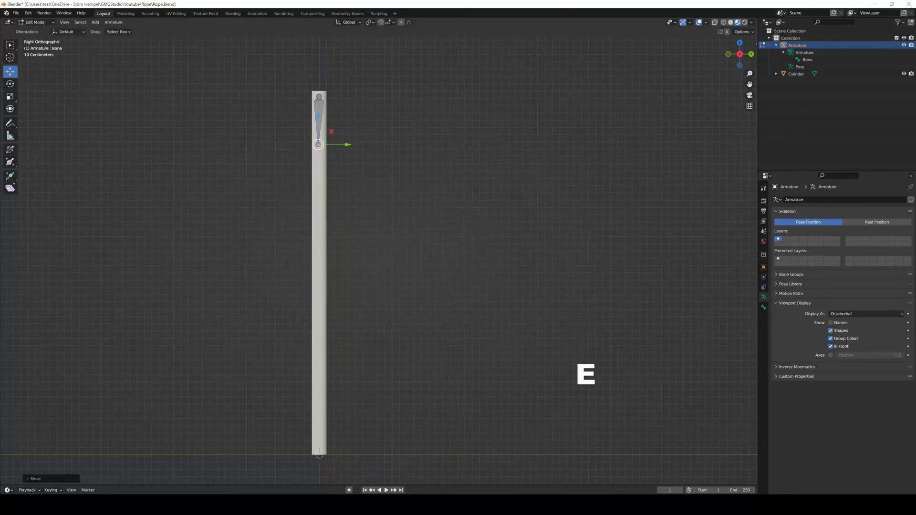
- Extrude a chain of nine more bones downward from the first bone's tip to the base of the cylinder
key(e)
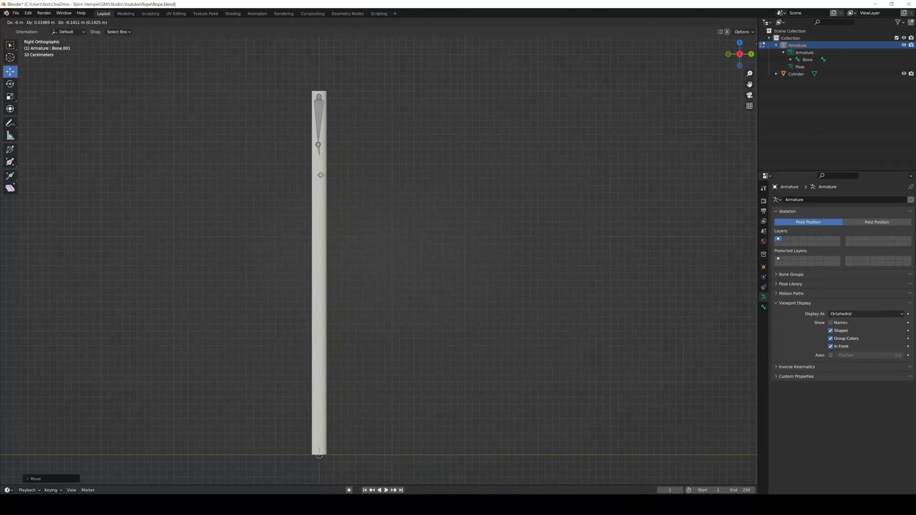
click(320, 206)
key(e)
click(317, 229)
key(e)
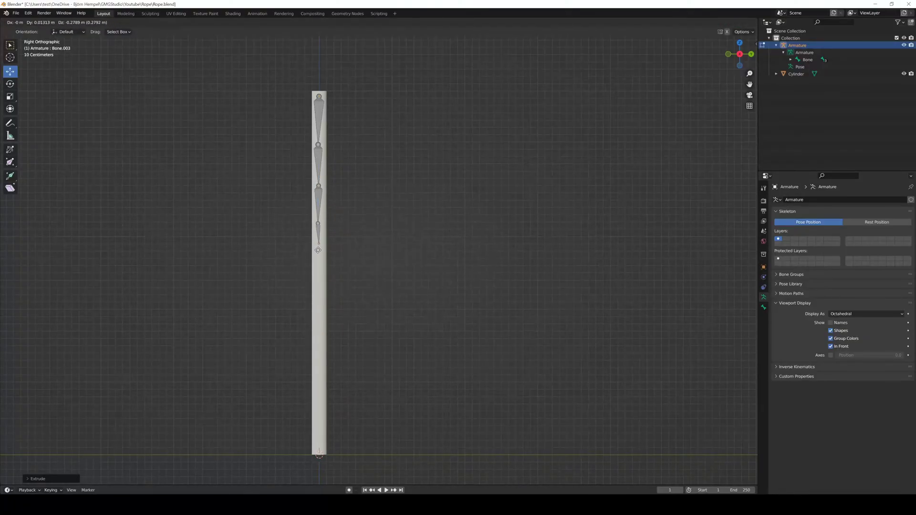
click(318, 262)
key(e)
click(317, 300)
key(e)
click(317, 339)
key(e)
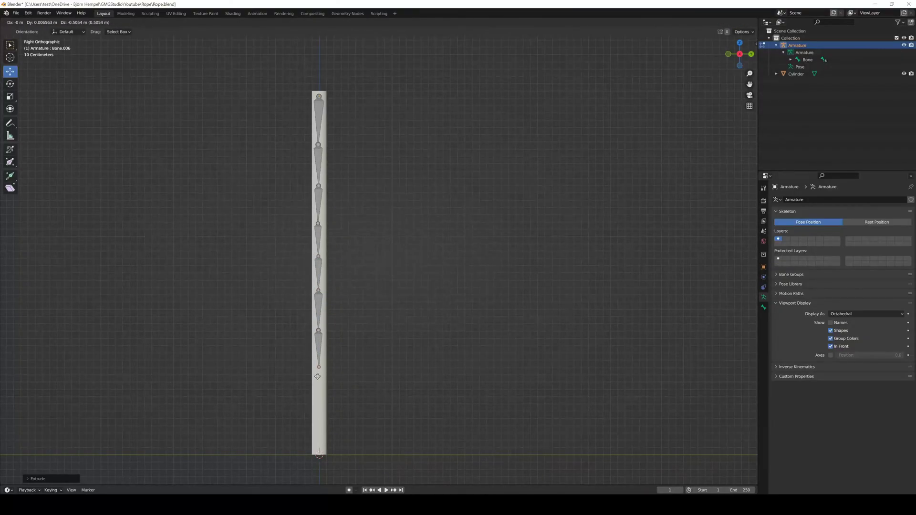
click(317, 370)
key(e)
click(319, 412)
key(e)
click(318, 444)
key(e)
click(319, 454)
key(Tab)
- Parent the cylinder to the armature using Armature Deform with Automatic Weights
click(793, 74)
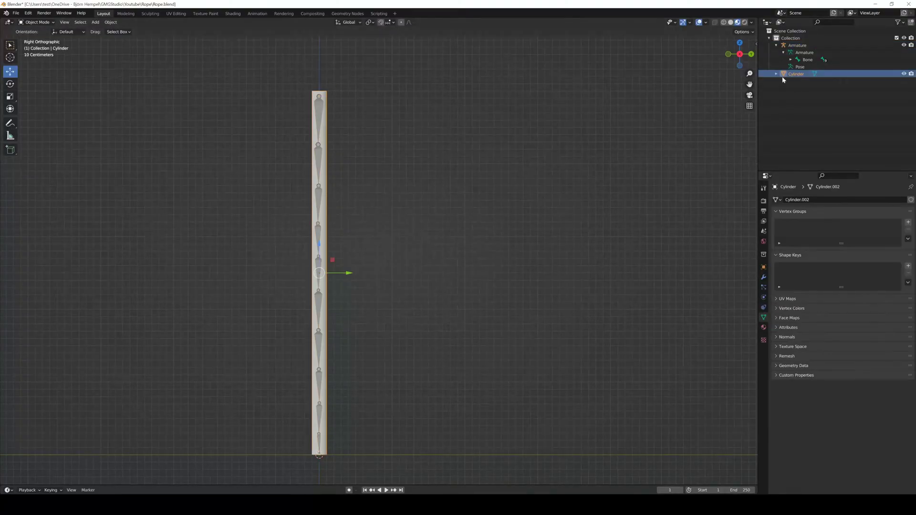
ctrl+click(796, 45)
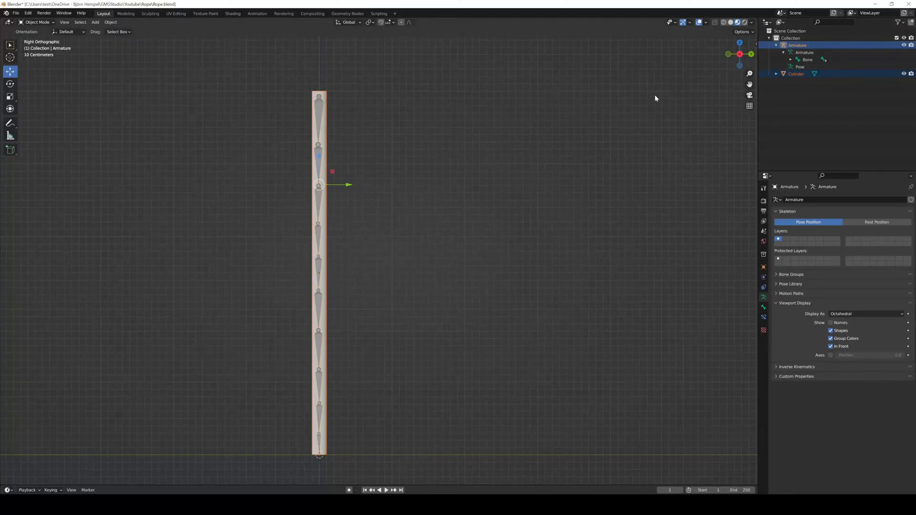
key(ctrl+p)
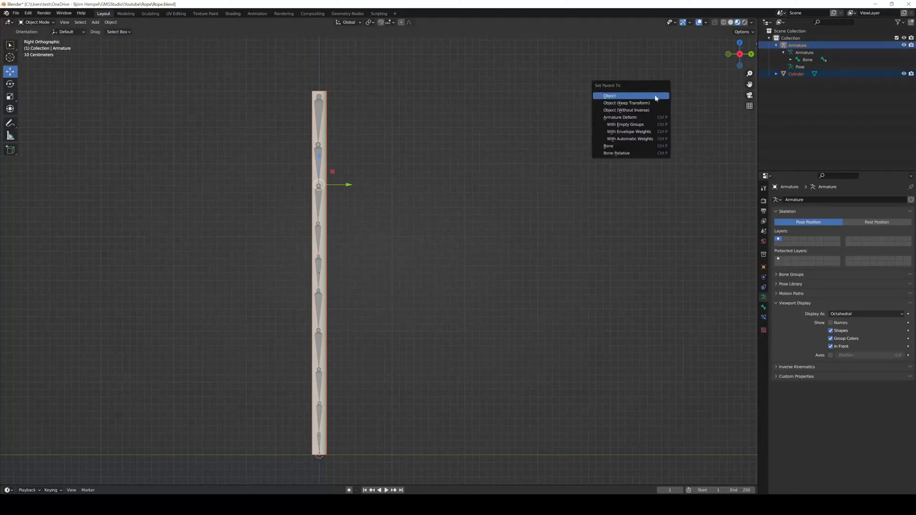
click(655, 139)
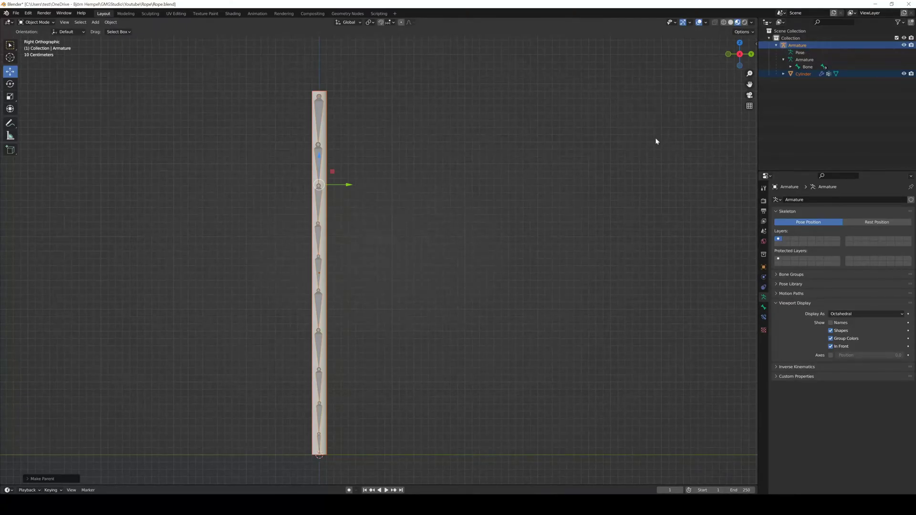
- Check the cylinder's vertex groups and parent relation, and add 20 loop cuts along its length in Edit Mode
click(802, 74)
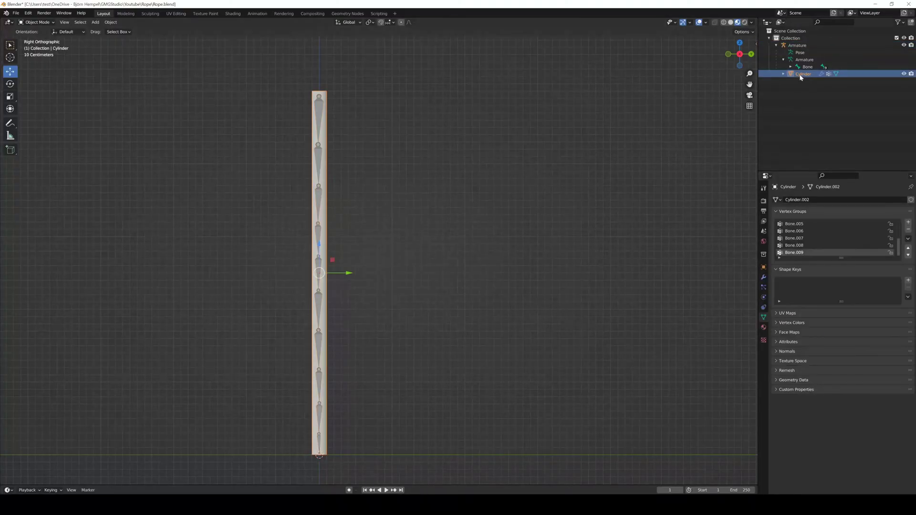
scroll(838, 247, up, 5)
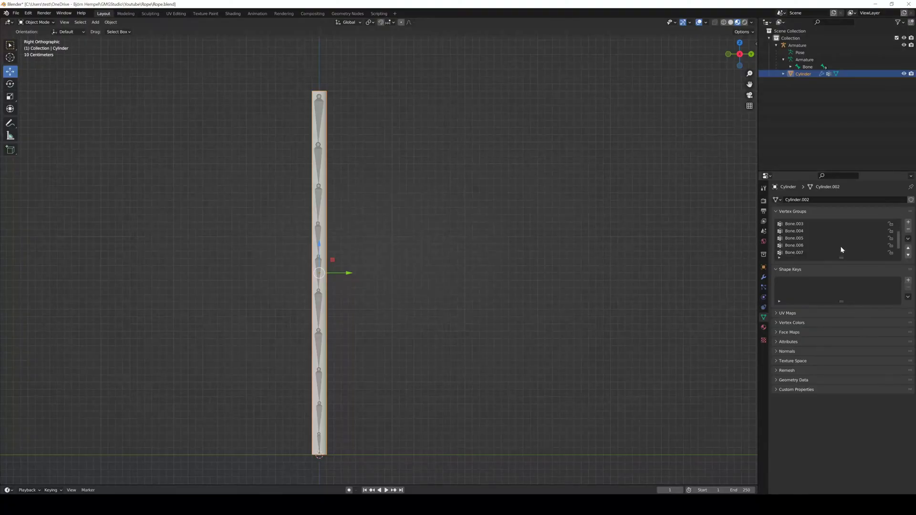
click(764, 267)
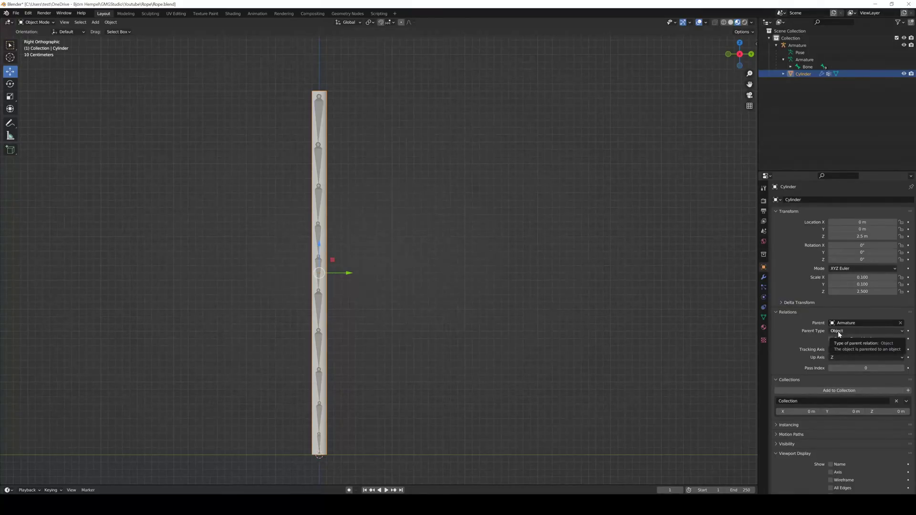
key(Tab)
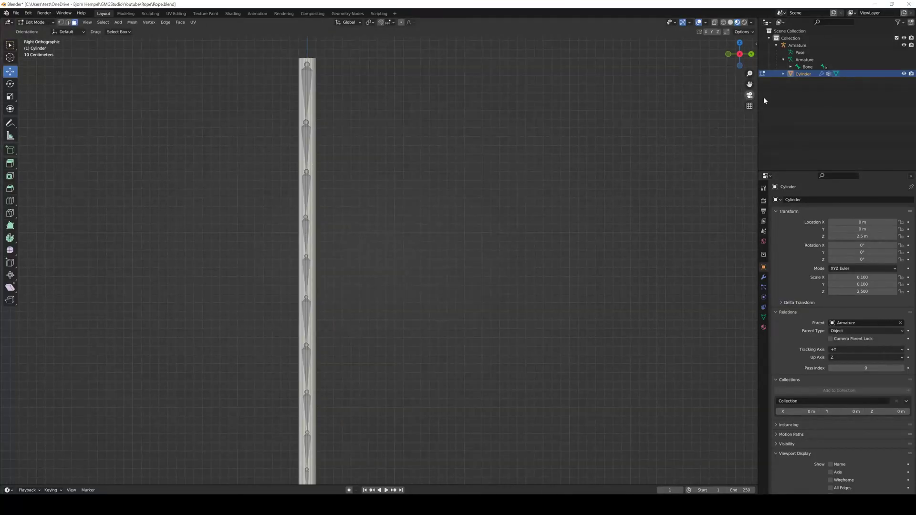
click(10, 201)
click(312, 252)
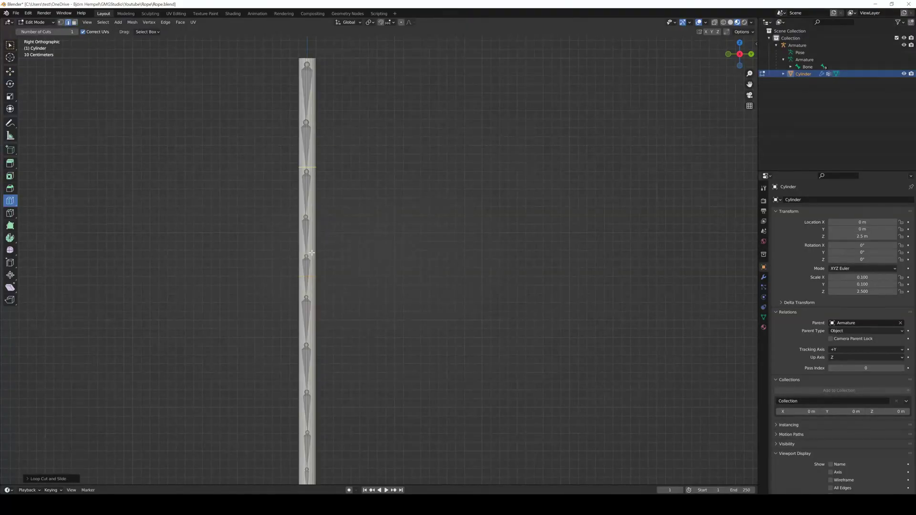
click(47, 479)
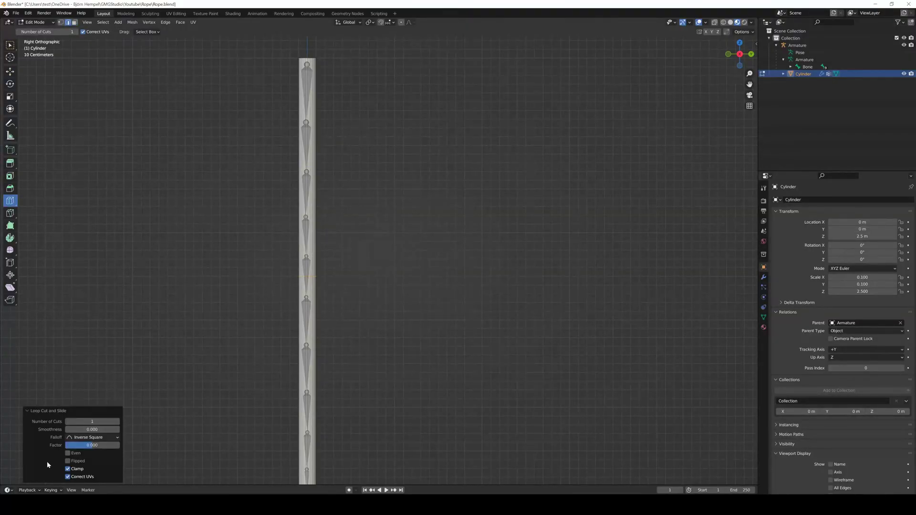
click(92, 422)
text(20)
key(Return)
scroll(348, 258, down, 1)
key(Tab)
- Export the rigged rope as Rope.fbx, including only Armature and Mesh object types, with Apply Transform enabled
click(16, 12)
mouse_move(29, 117)
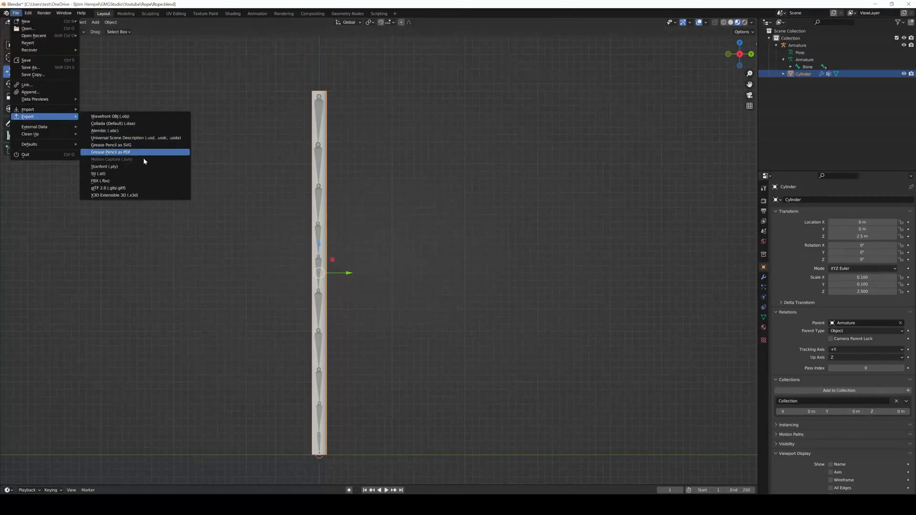
click(137, 181)
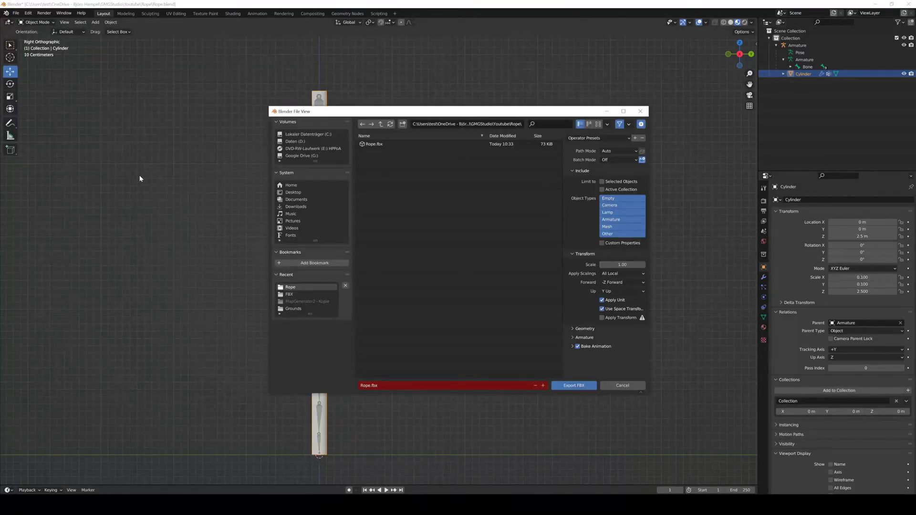
click(613, 219)
shift+click(611, 227)
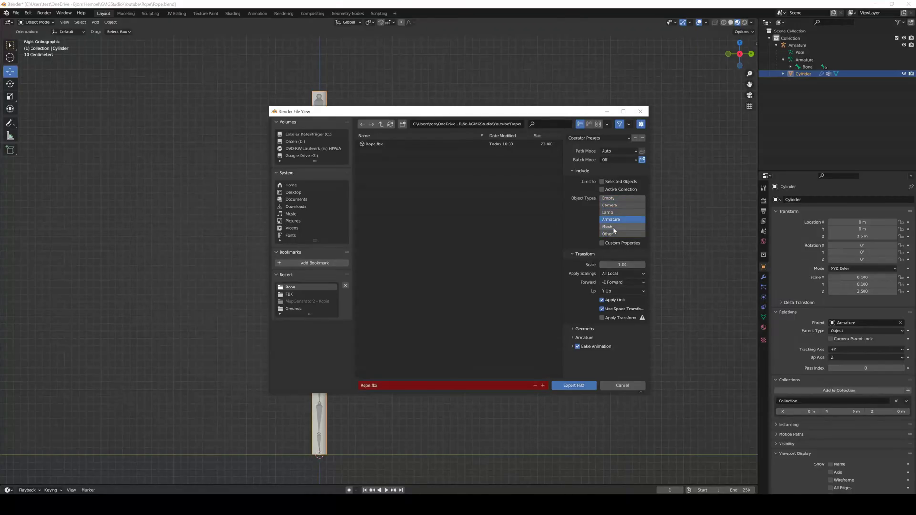
click(603, 318)
click(575, 338)
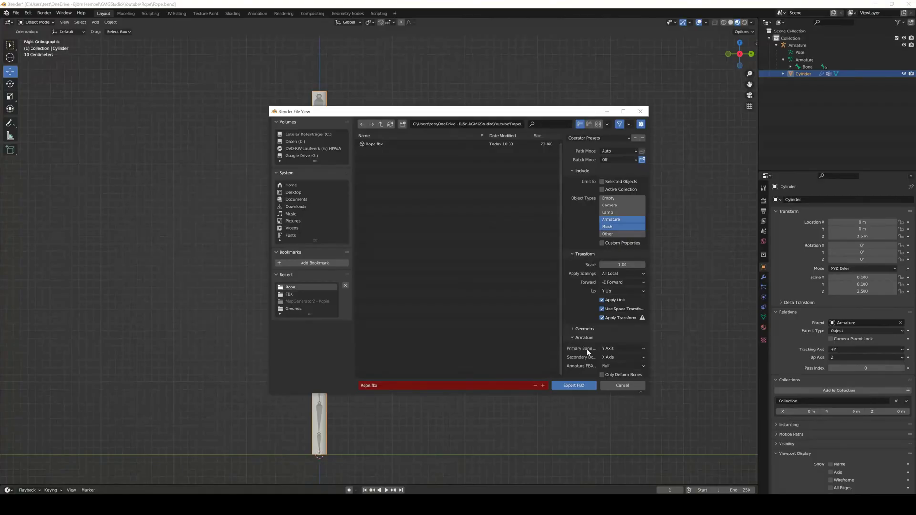
scroll(591, 355, down, 1)
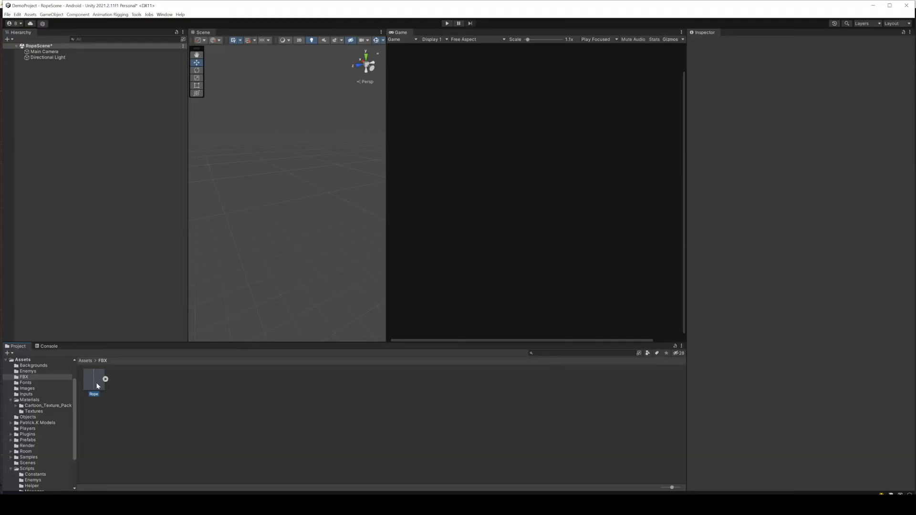
- Switch to Unity, place the Rope model from the FBX folder in the scene, and assign the Rope material to its Cylinder
click(102, 381)
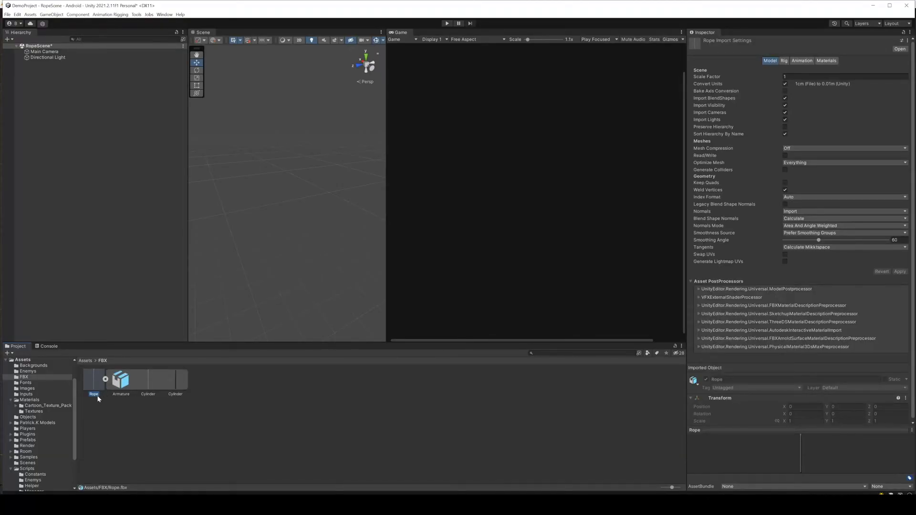
drag(95, 396, 287, 297)
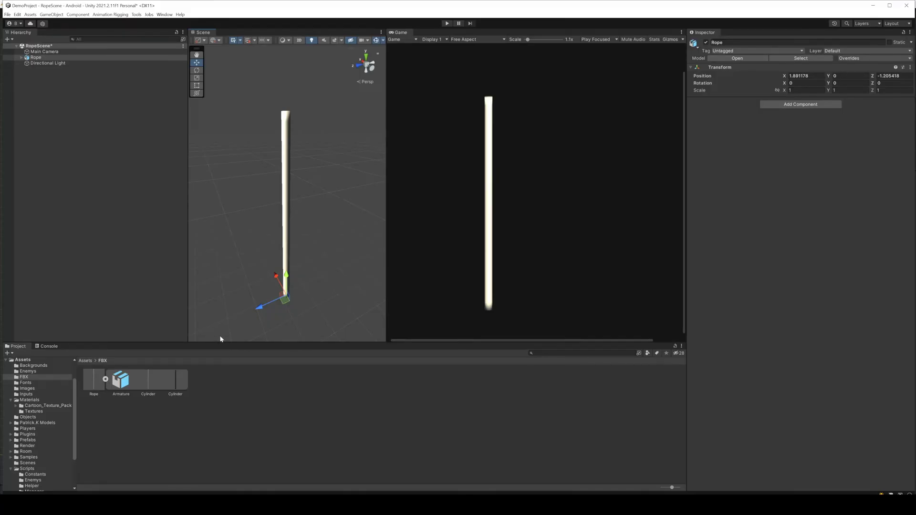
click(21, 57)
click(28, 69)
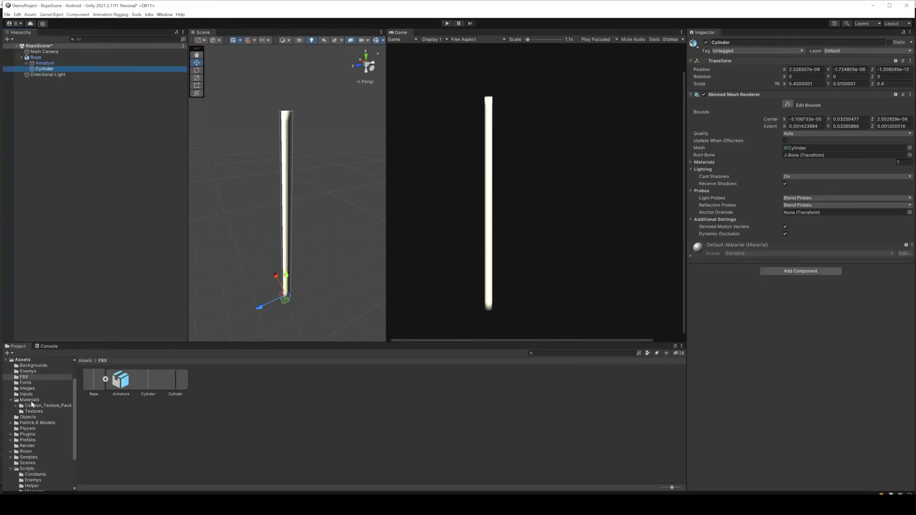
click(30, 400)
drag(230, 382, 770, 368)
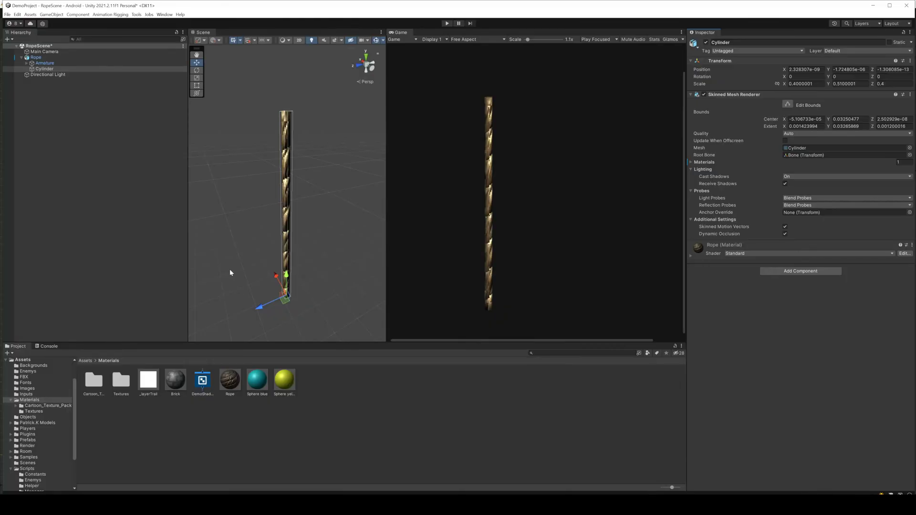
scroll(230, 269, up, 2)
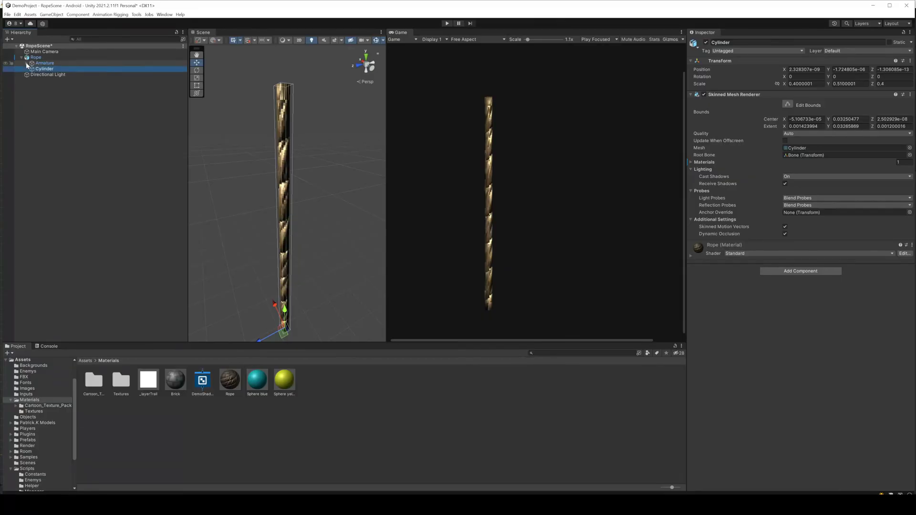
- Expand the rope's armature, select every bone from Bone to Bone.010_end, and add a Hinge Joint component to all of them
click(27, 63)
click(32, 69)
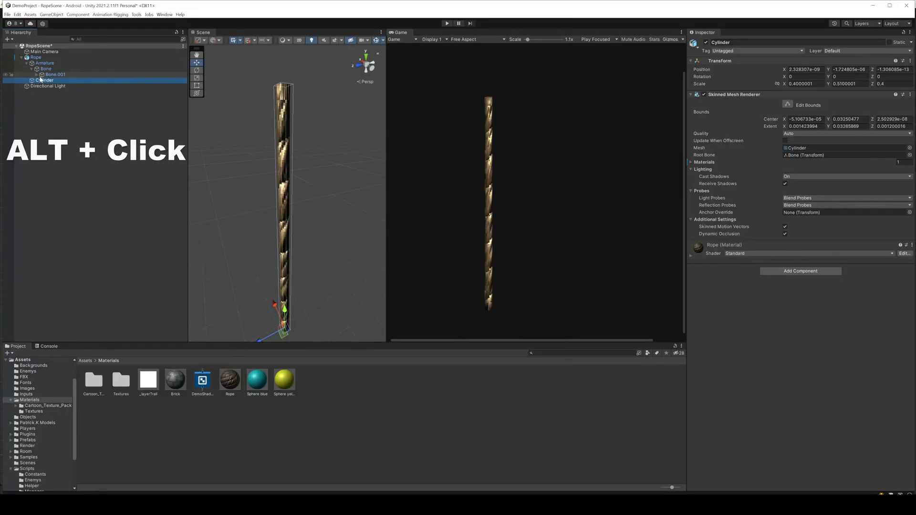
key(alt)
alt+click(37, 75)
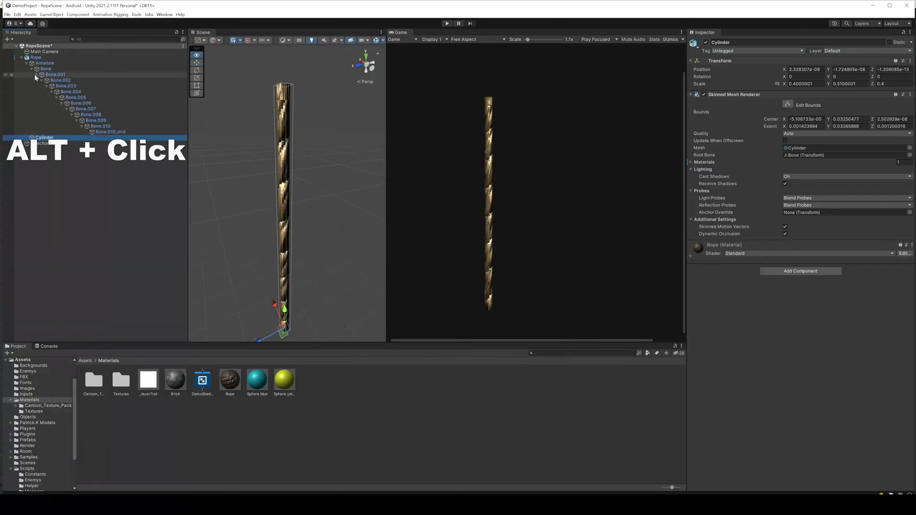
click(108, 133)
key(shift+Up)
key(shift+Up)
key(shift+Up)
key(shift+Up)
key(shift+Up)
key(shift+Up)
key(shift+Up)
key(shift+Up)
key(shift+Up)
key(shift+Up)
key(shift+Up)
click(800, 98)
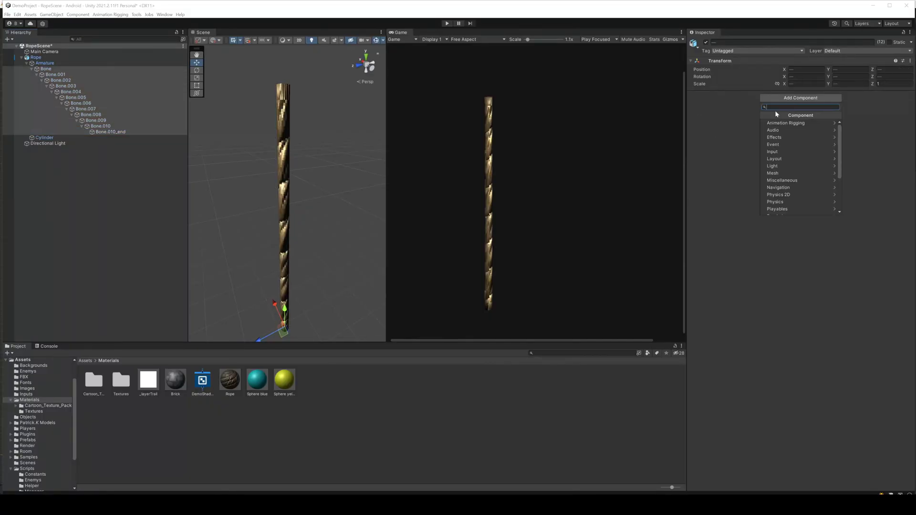
text(hi)
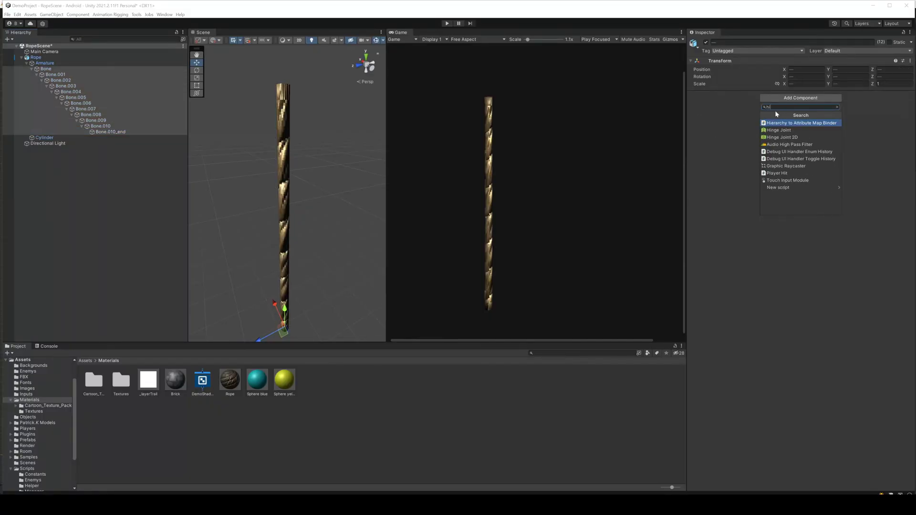
click(798, 131)
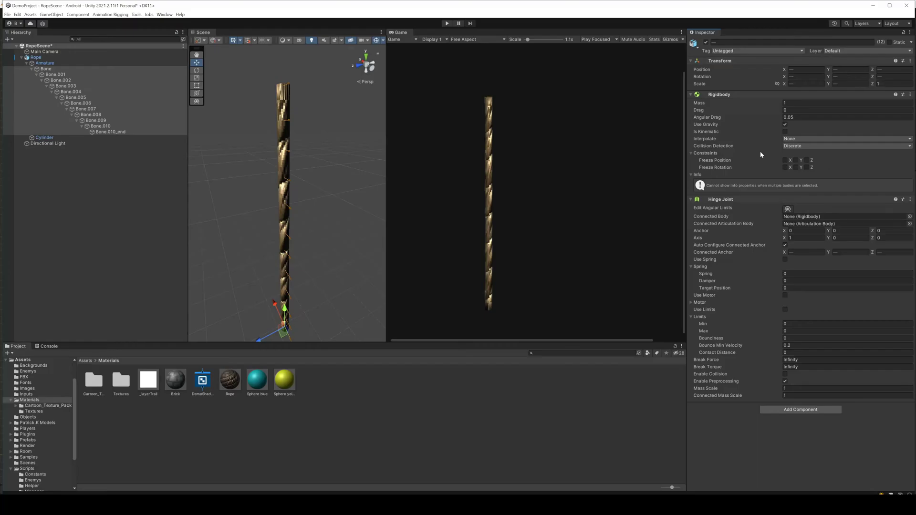
- Set each Hinge Joint's Connected Body to the bone's parent, working from Bone.010_end up the chain
click(113, 133)
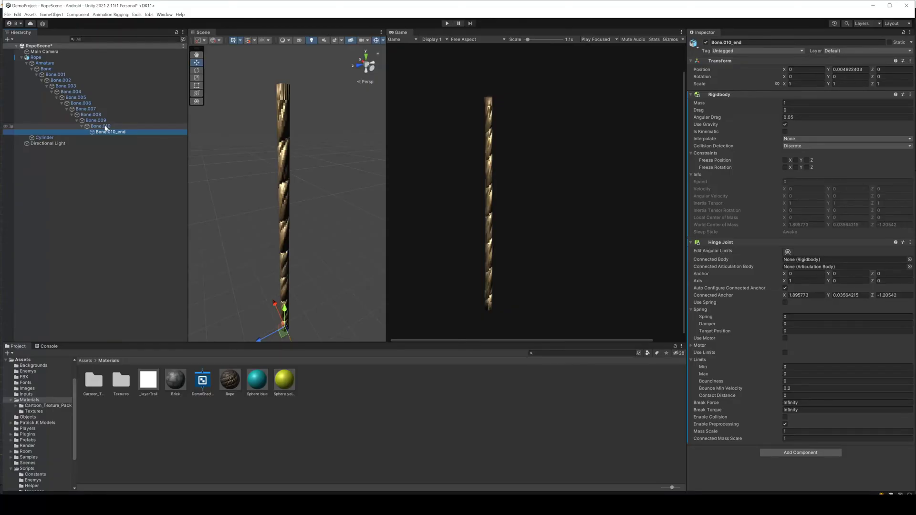
drag(103, 127, 807, 260)
click(101, 126)
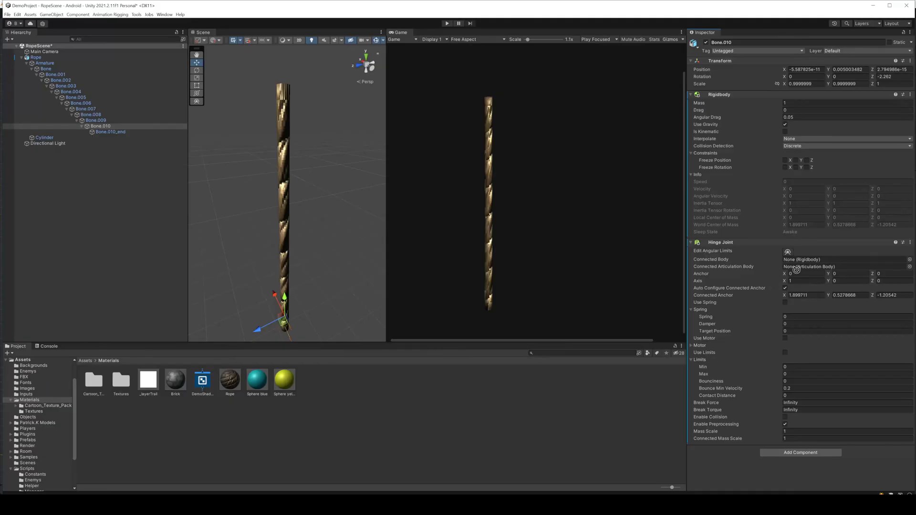
click(802, 261)
click(104, 120)
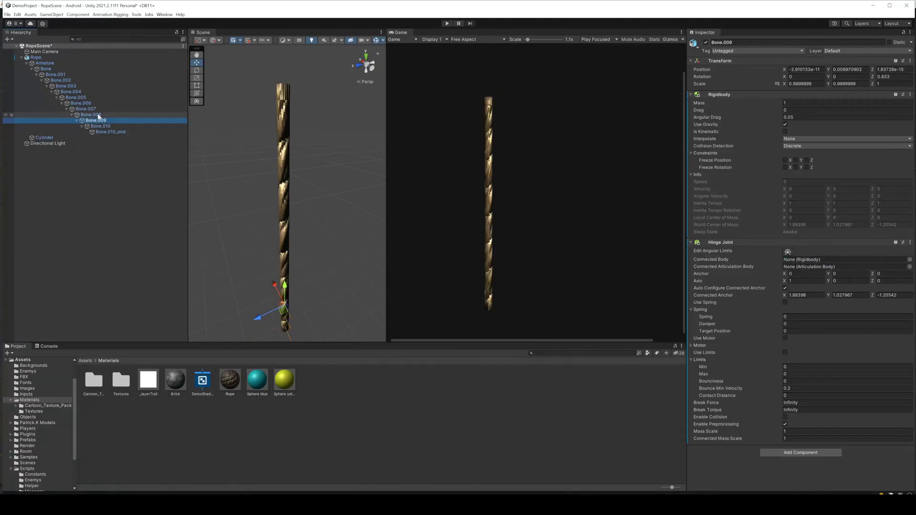
click(801, 260)
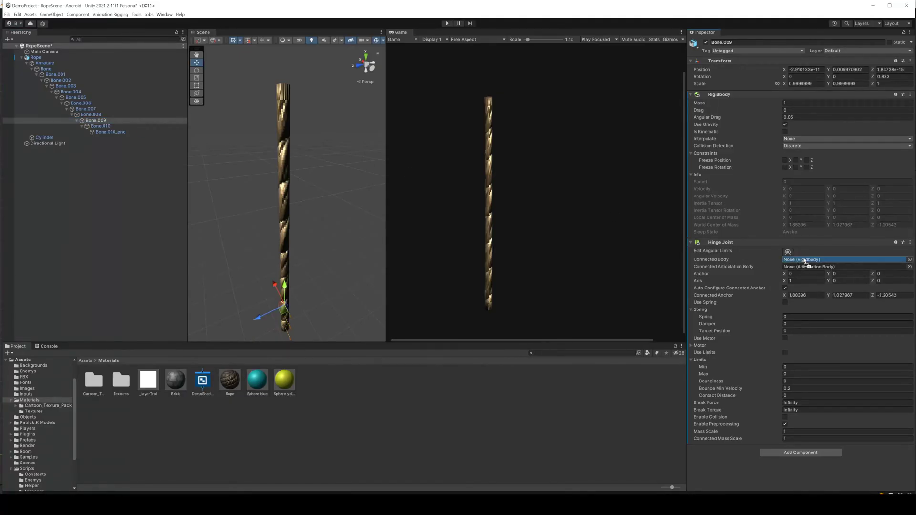
click(81, 103)
key(Up)
key(Up)
key(Up)
key(Up)
key(Up)
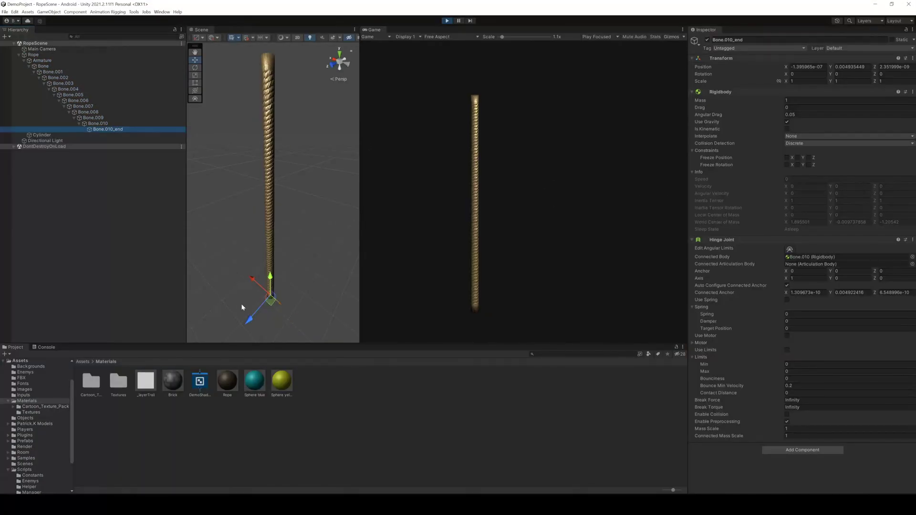
- Test the rope in Play mode by moving Bone.010_end and moving the sphere against the rope
drag(274, 306, 256, 311)
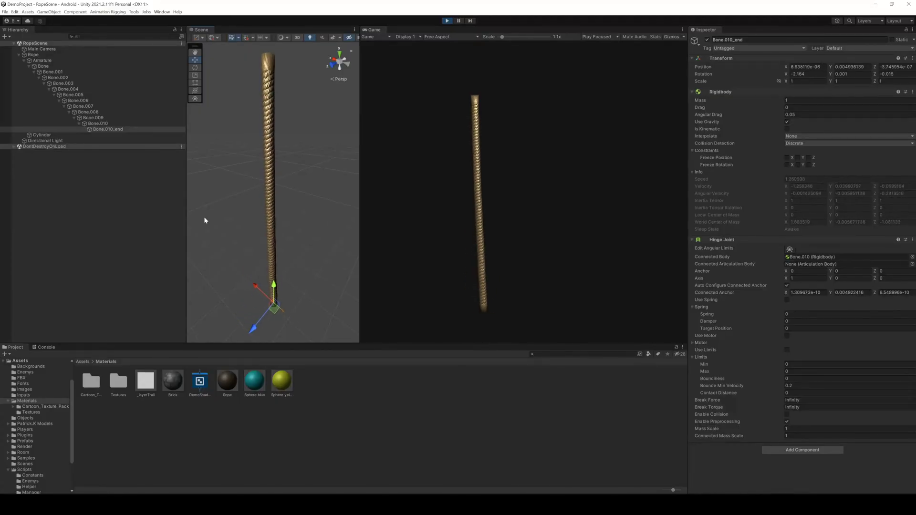
click(282, 206)
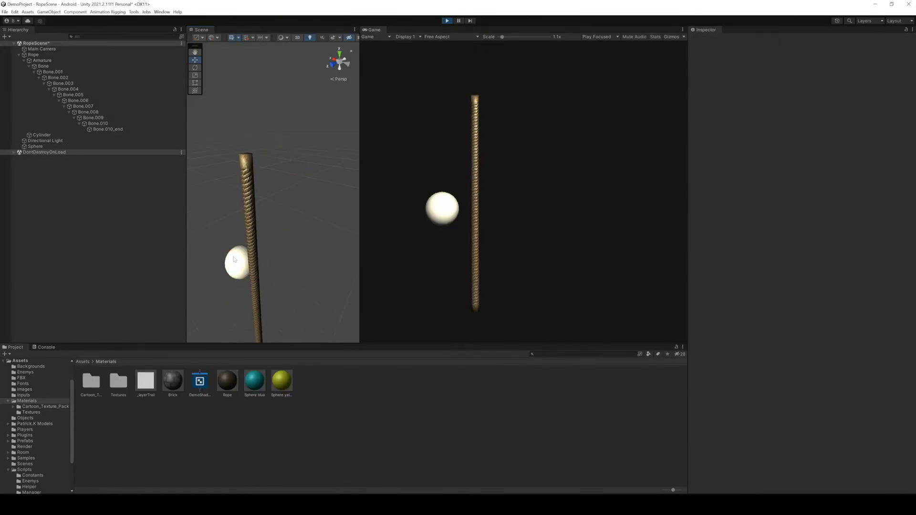
click(234, 259)
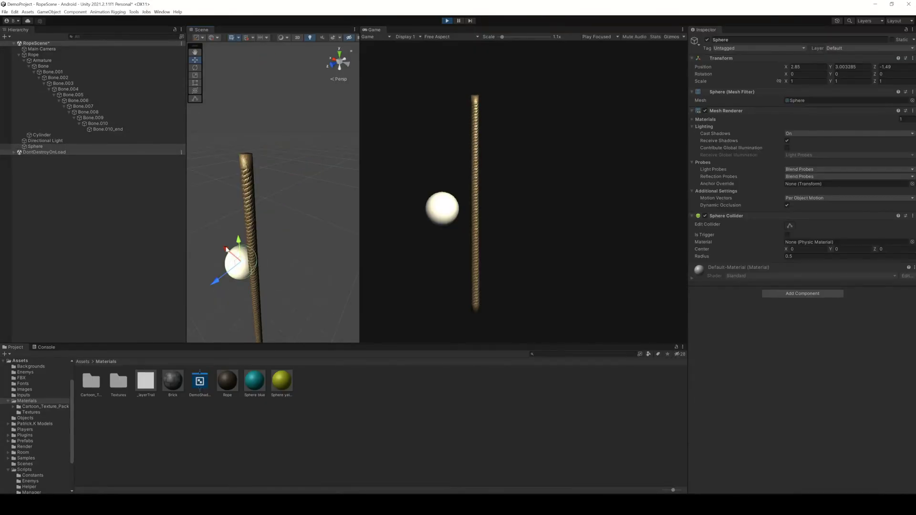
drag(230, 253, 207, 270)
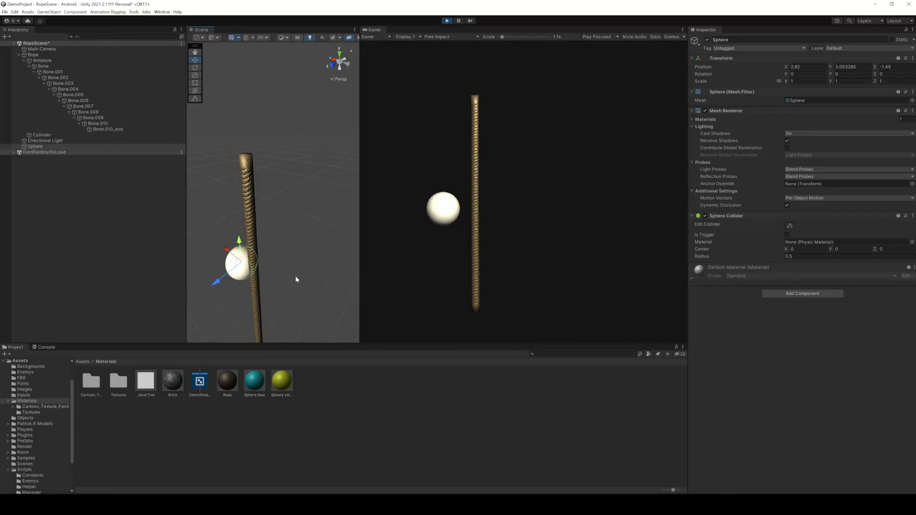
click(447, 21)
- Add a Capsule Collider component to all bones from Bone to Bone.010_end
click(107, 129)
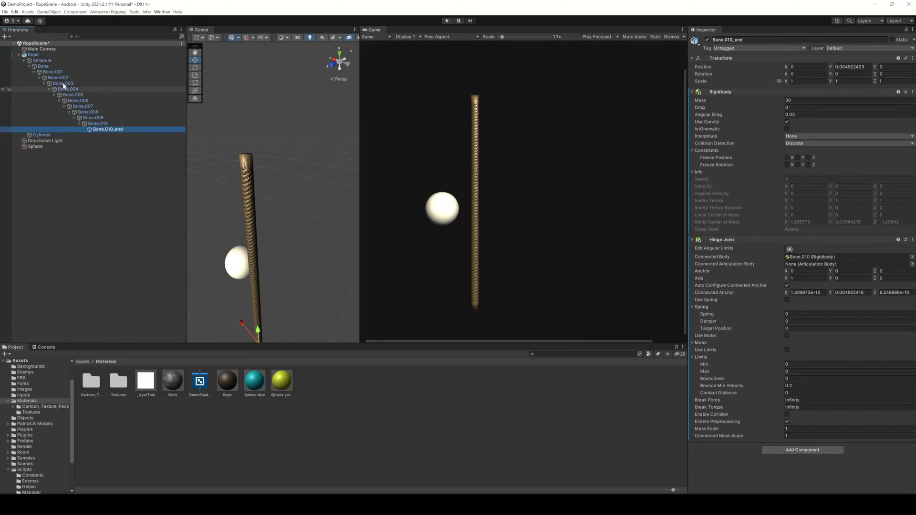
shift+click(43, 66)
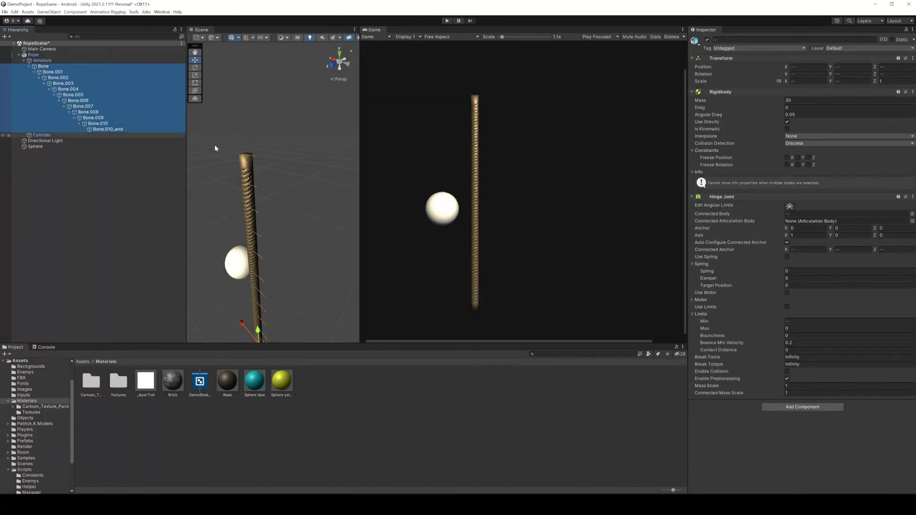
click(802, 407)
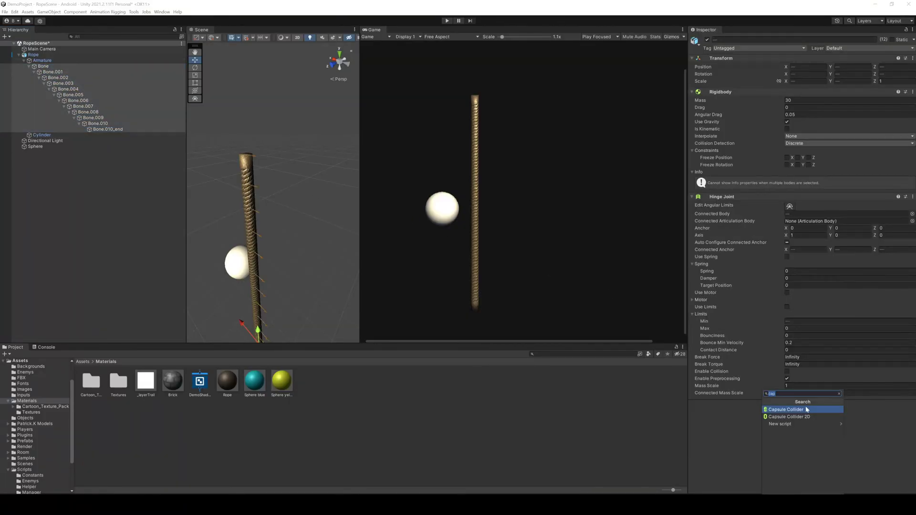
click(807, 410)
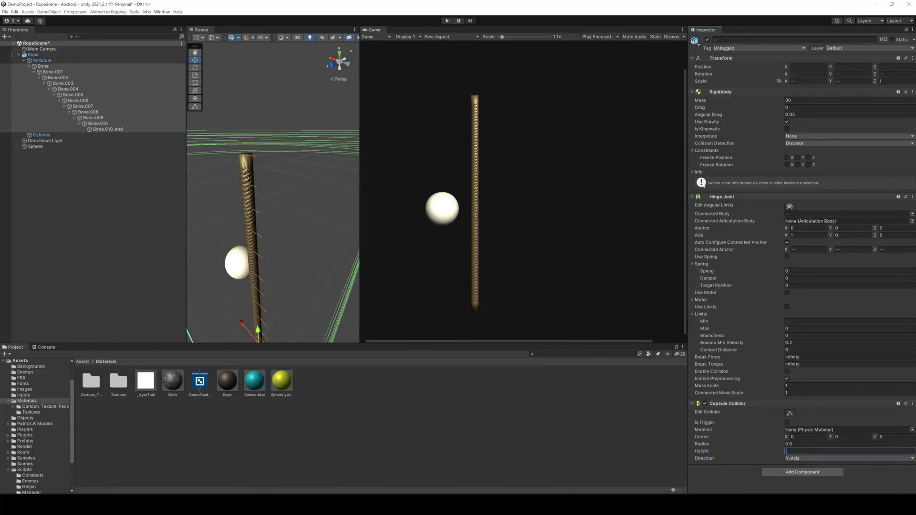
- Set the bones' Capsule Collider radius to 0.001 and height to 0.004
text(.001)
key(shift+Tab)
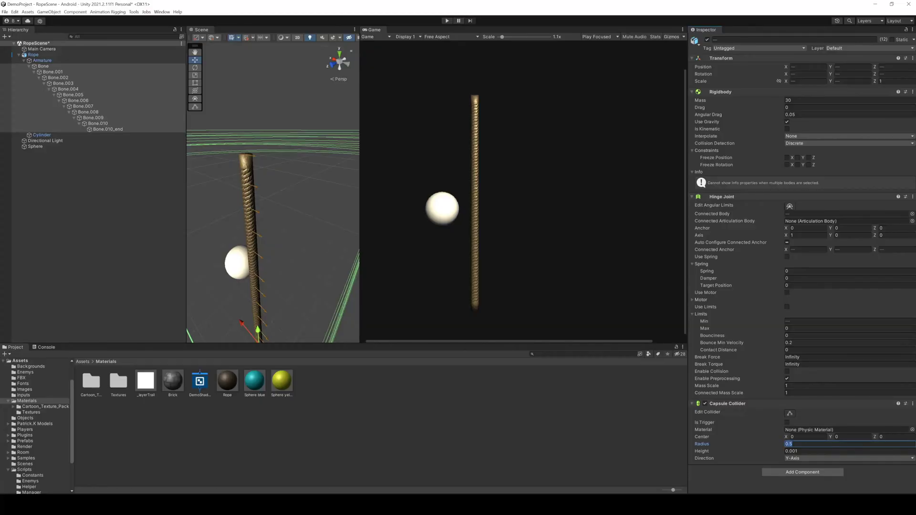
text(0.001)
key(Tab)
text(0.005)
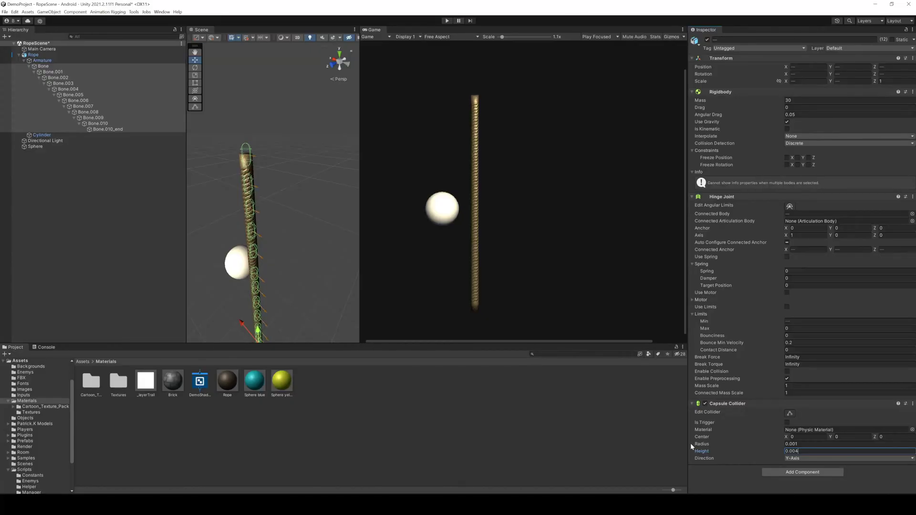
- Run the scene and move the sphere along the X axis to test its collision with the rope
middle_drag(340, 305, 321, 237)
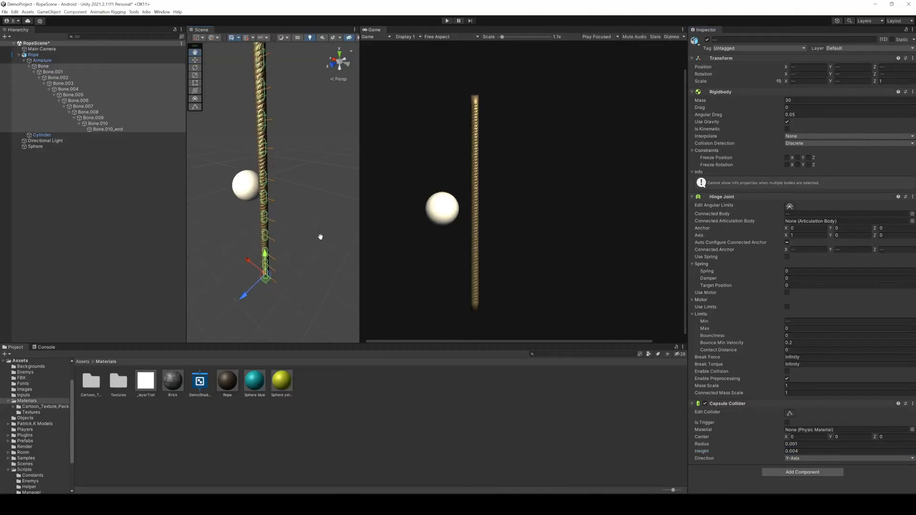
key(ctrl+p)
click(225, 239)
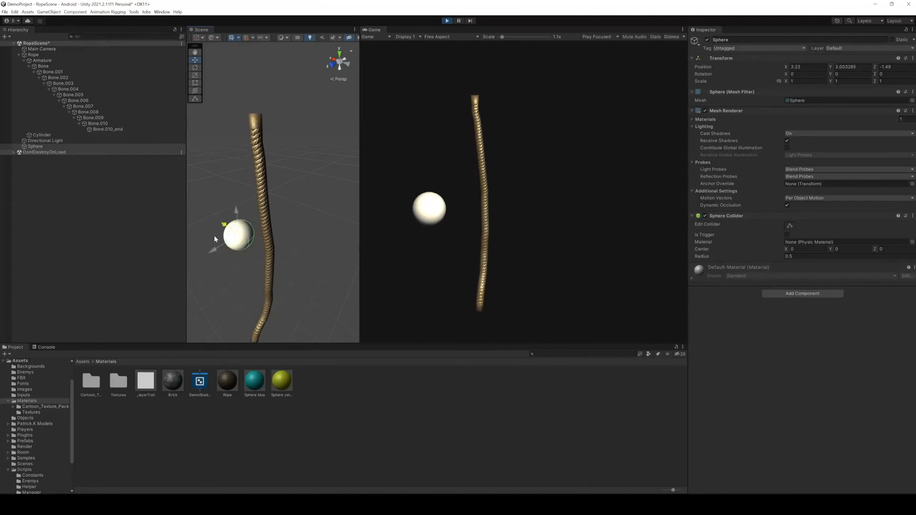